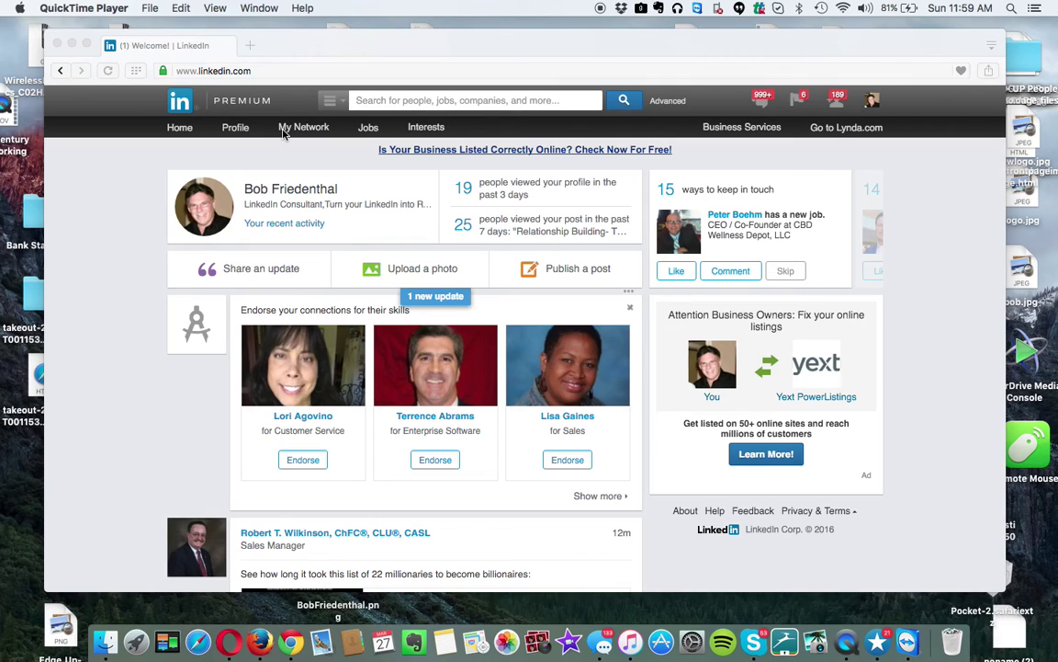
Open the full Connections list, sorted by most recently added.
{"action": "left_click", "coordinate": [285, 134]}
{"action": "mouse_move", "coordinate": [285, 130]}
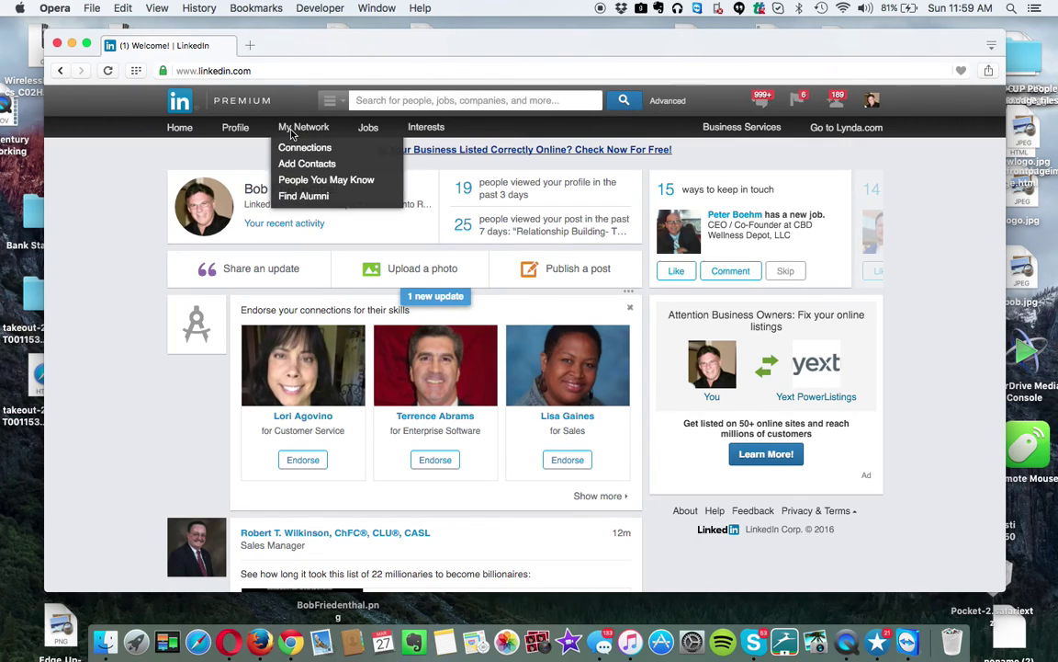
{"action": "left_click", "coordinate": [297, 152]}
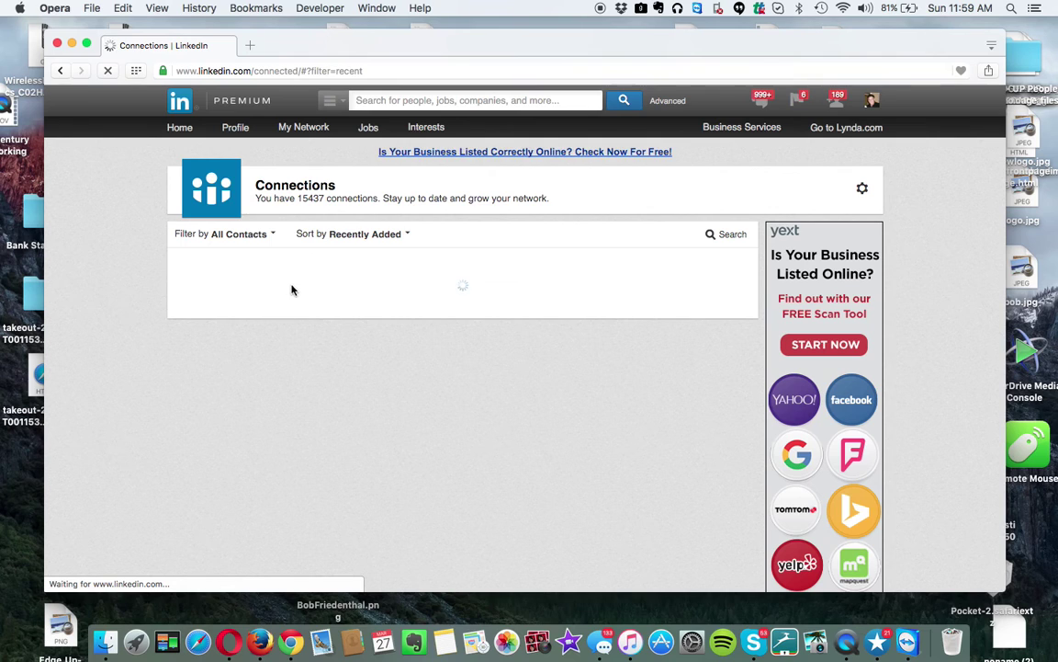
{"action": "scroll", "coordinate": [293, 332], "scroll_direction": "down", "scroll_amount": 1}
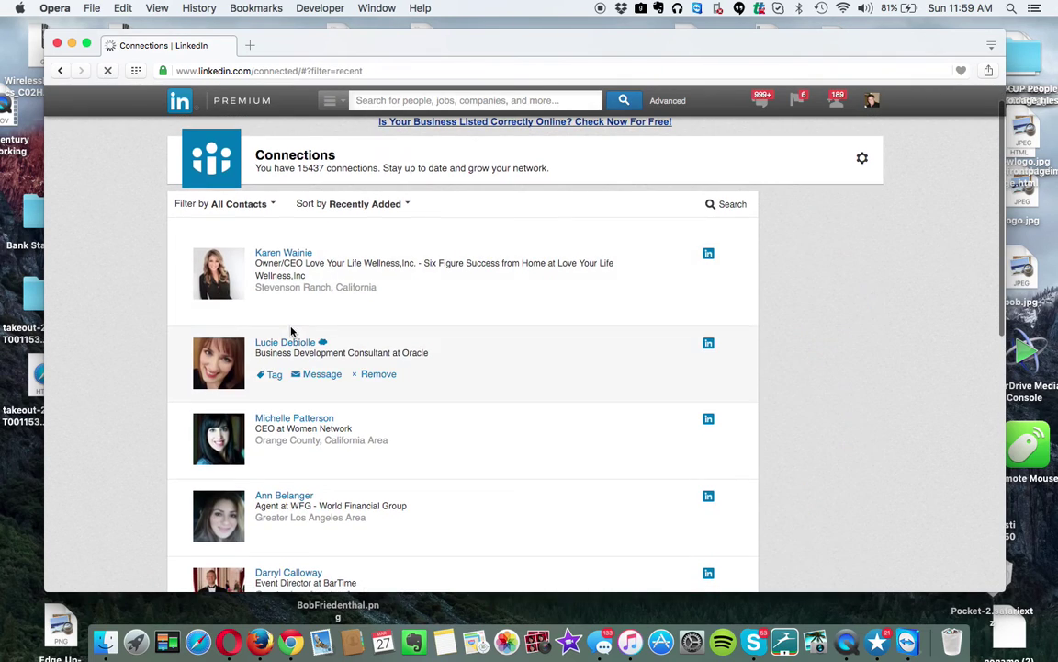
{"action": "scroll", "coordinate": [340, 277], "scroll_direction": "down", "scroll_amount": 2}
{"action": "scroll", "coordinate": [340, 278], "scroll_direction": "up", "scroll_amount": 8}
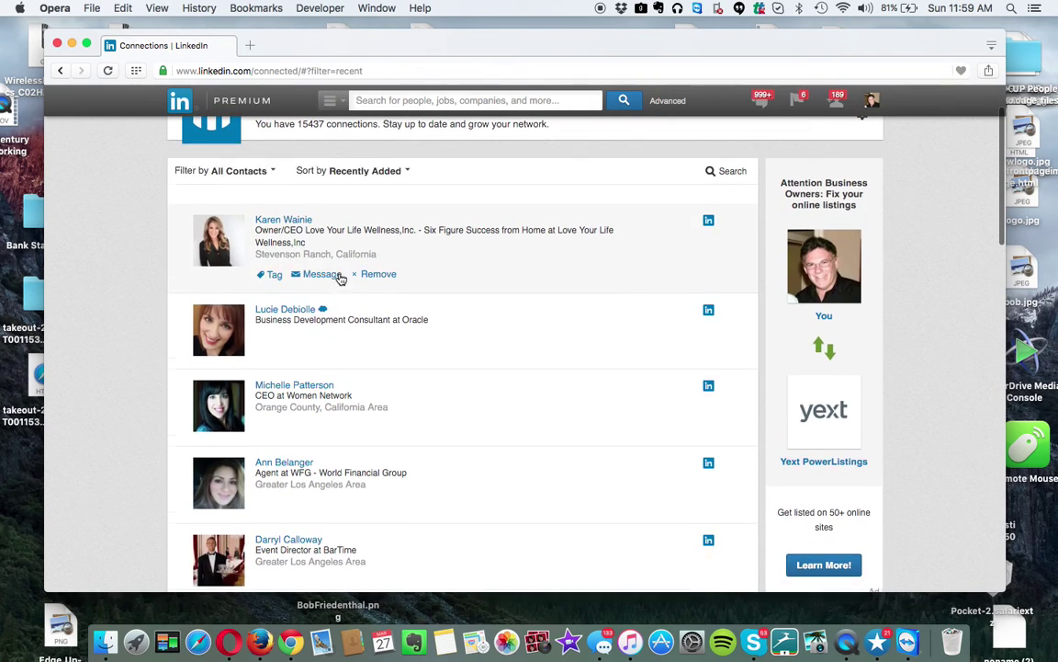
{"action": "scroll", "coordinate": [347, 371], "scroll_direction": "down", "scroll_amount": 4}
{"action": "scroll", "coordinate": [341, 306], "scroll_direction": "down", "scroll_amount": 5}
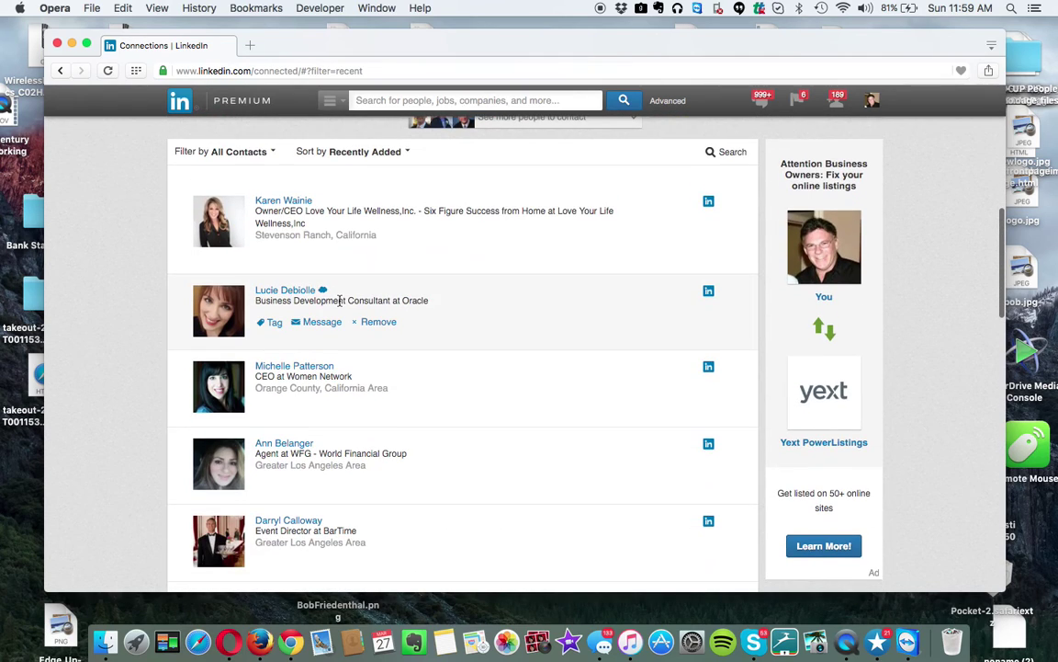
{"action": "scroll", "coordinate": [340, 301], "scroll_direction": "up", "scroll_amount": 1}
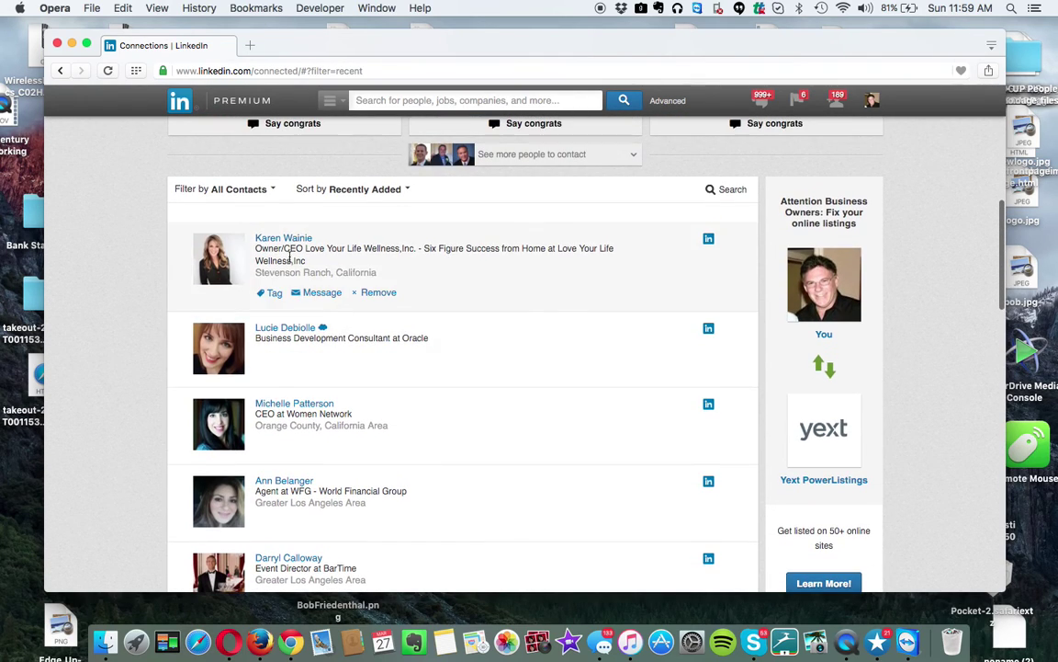
Filter contacts by Tag and browse the list of available contact tags.
{"action": "left_click", "coordinate": [225, 193]}
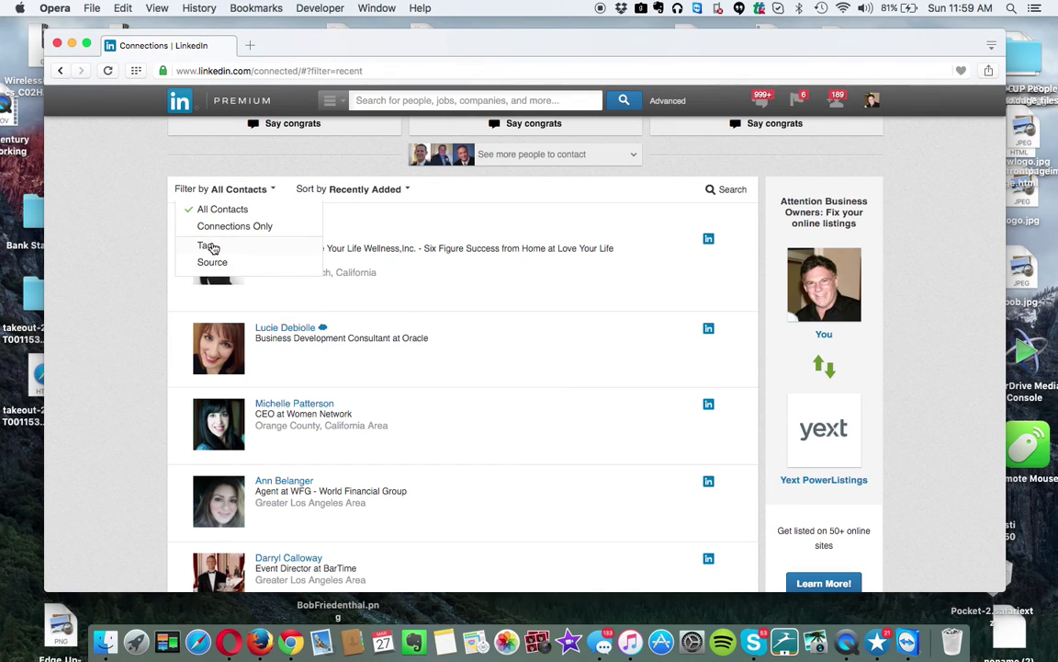
{"action": "left_click", "coordinate": [359, 192]}
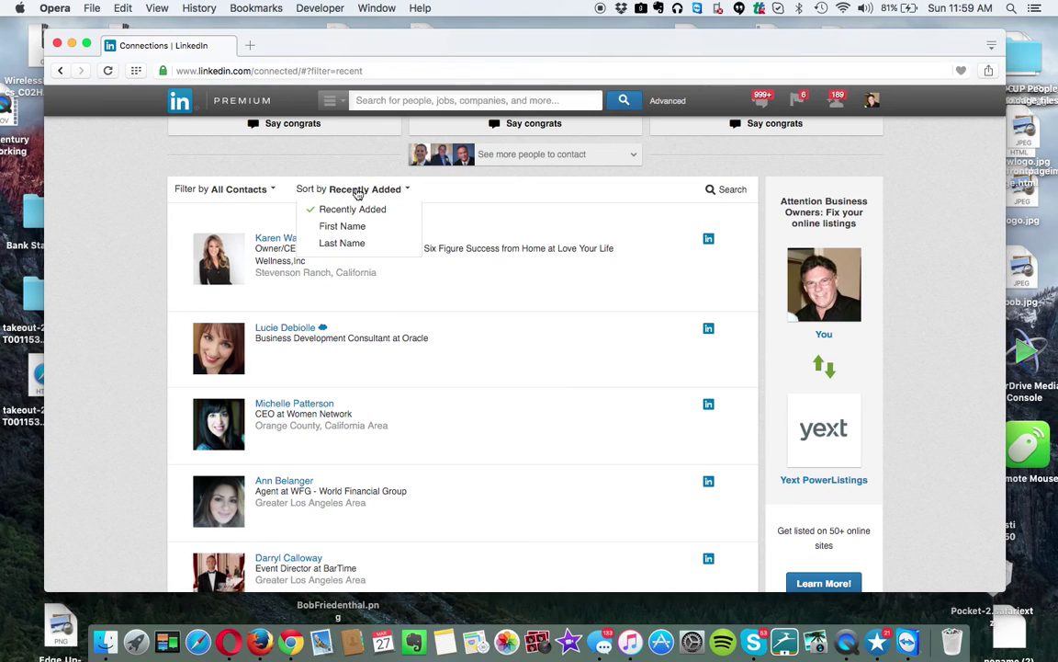
{"action": "left_click", "coordinate": [247, 191]}
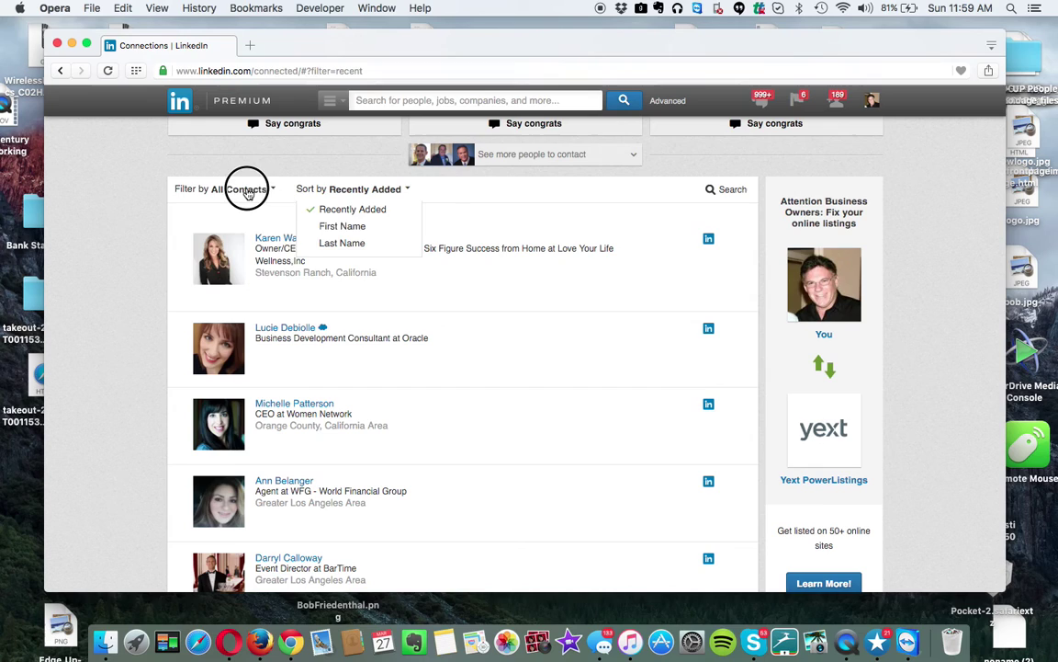
{"action": "left_click", "coordinate": [209, 248]}
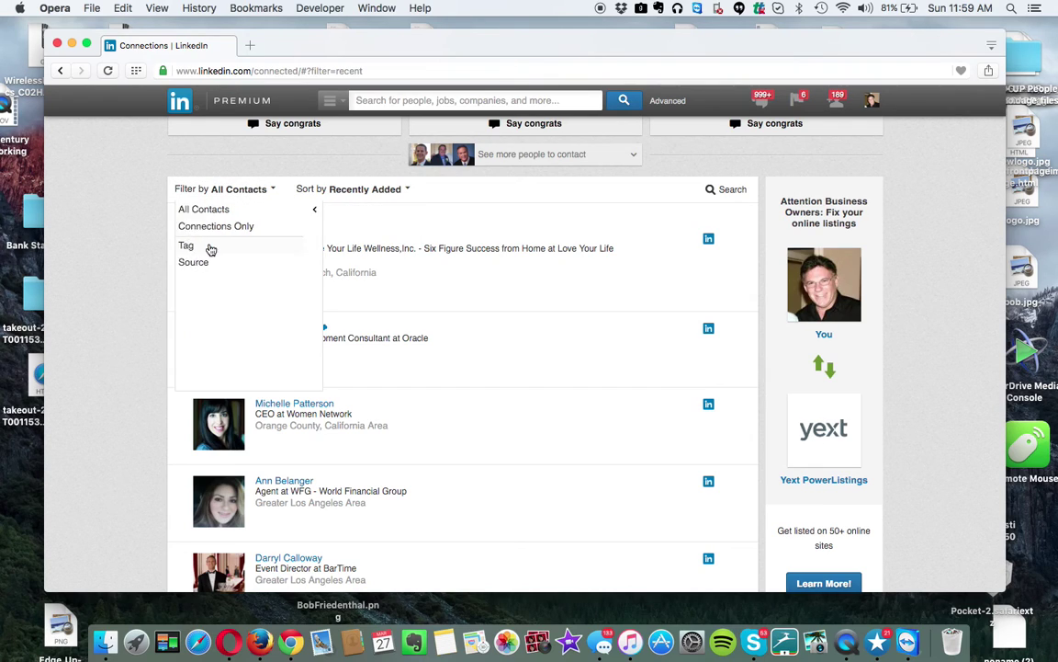
{"action": "scroll", "coordinate": [236, 260], "scroll_direction": "down", "scroll_amount": 5}
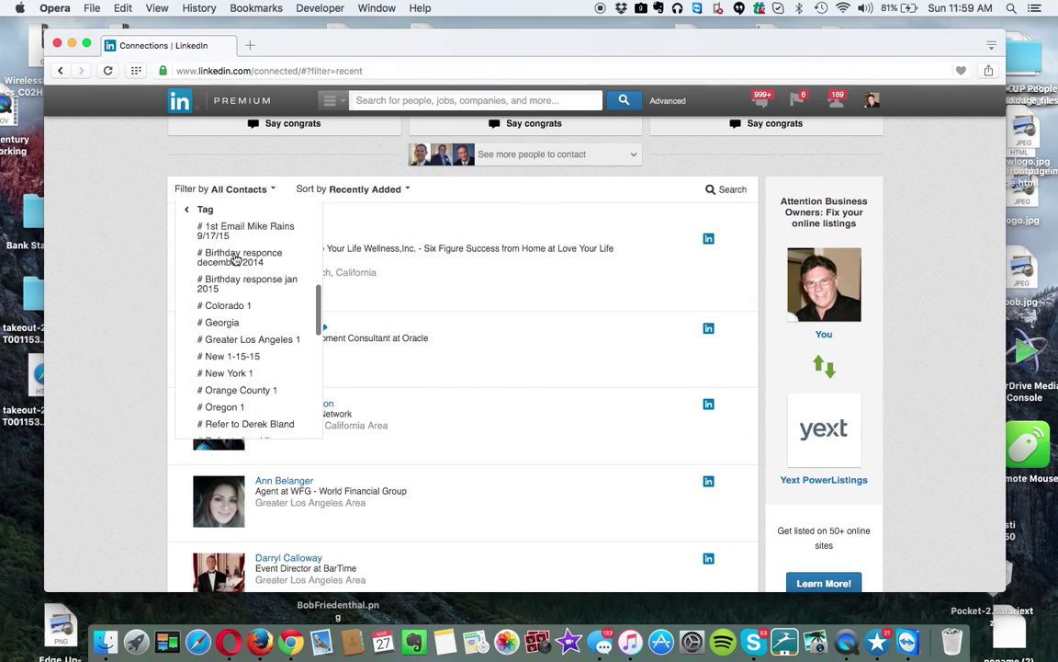
{"action": "scroll", "coordinate": [236, 260], "scroll_direction": "down", "scroll_amount": 10}
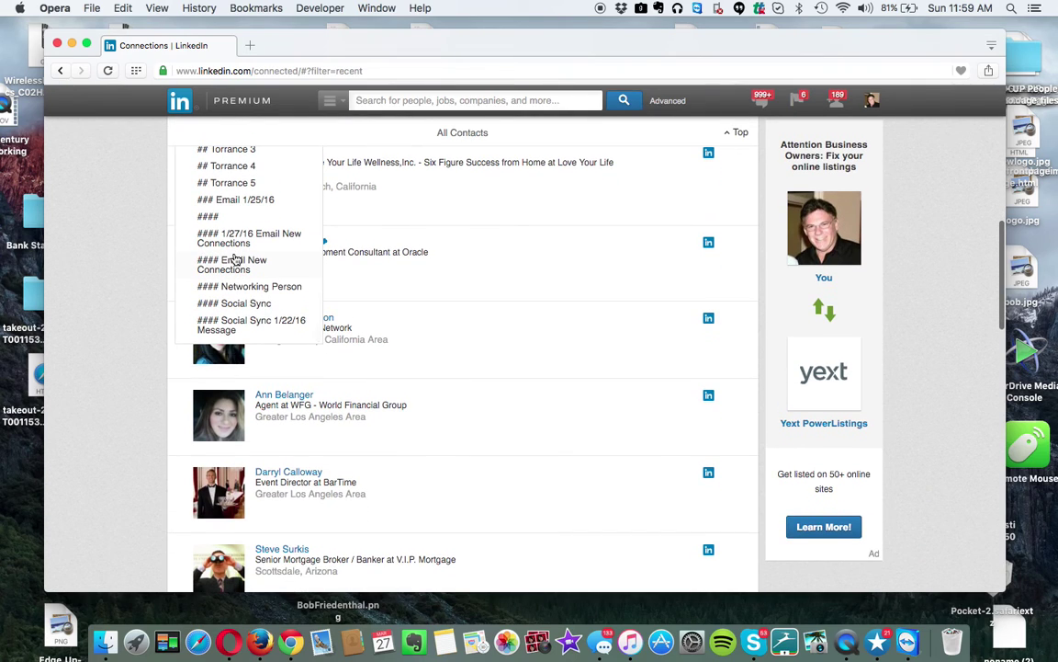
{"action": "scroll", "coordinate": [236, 260], "scroll_direction": "up", "scroll_amount": 15}
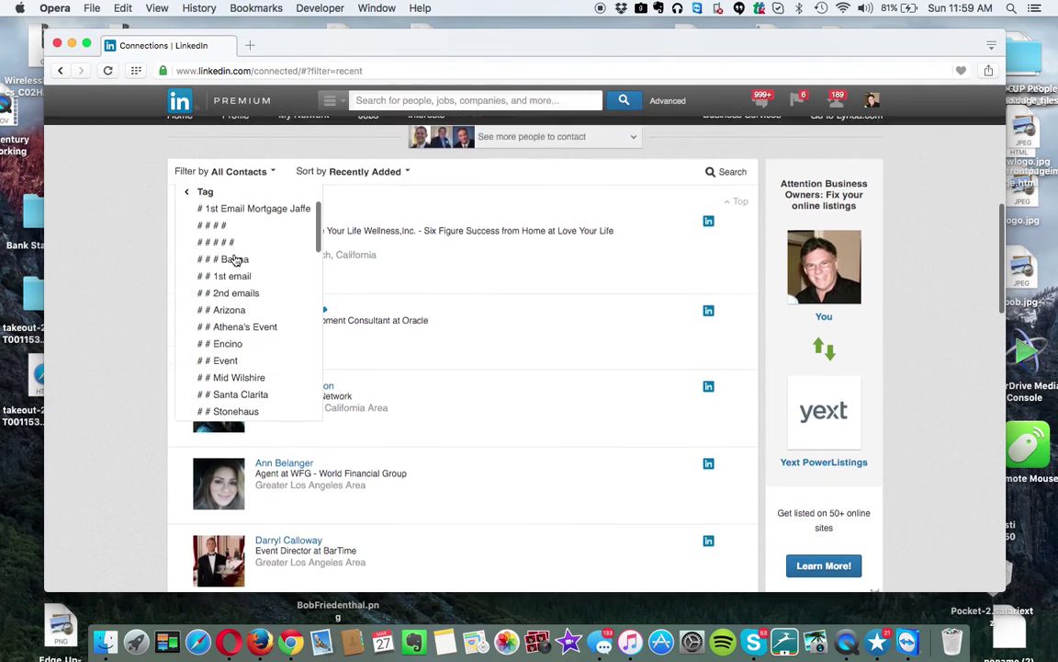
{"action": "scroll", "coordinate": [236, 260], "scroll_direction": "up", "scroll_amount": 3}
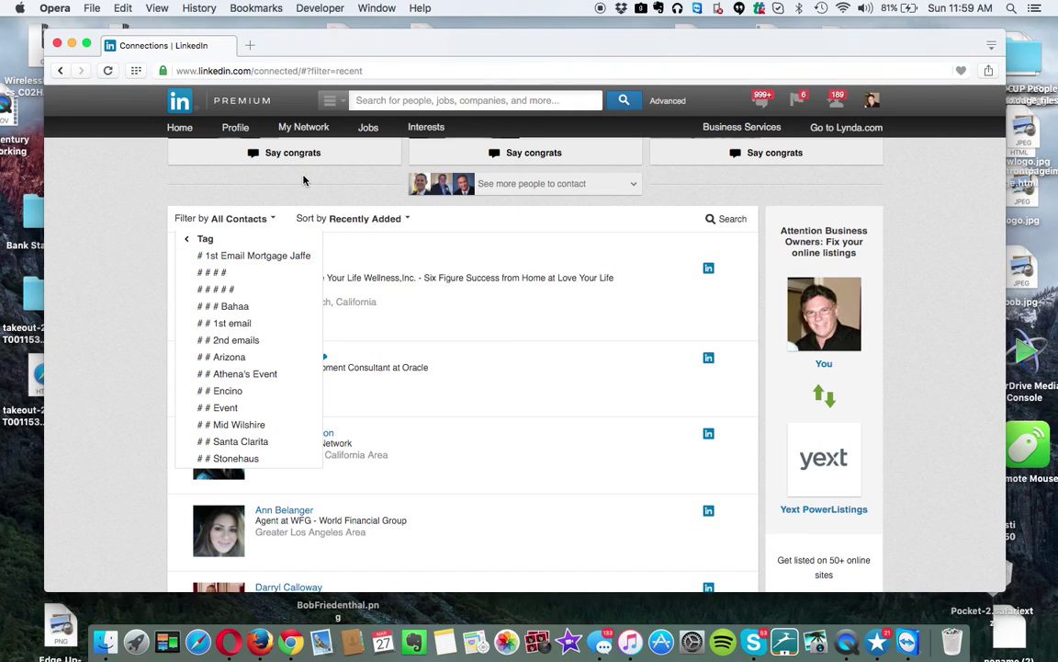
Close the tag filter list and open the connection's profile from the list.
{"action": "left_click", "coordinate": [472, 357]}
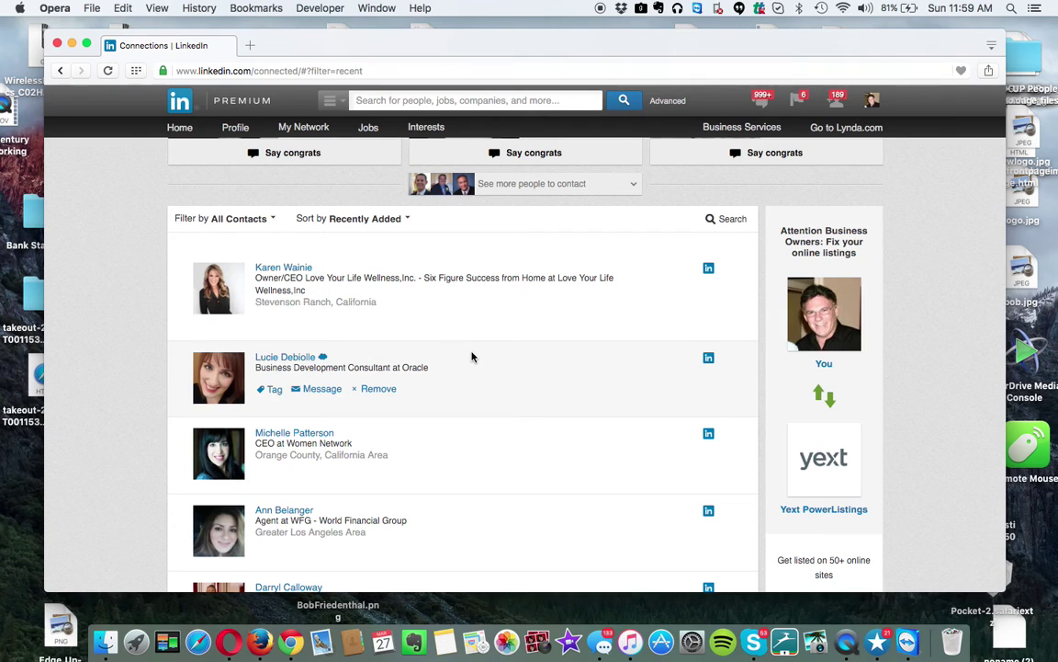
{"action": "scroll", "coordinate": [471, 356], "scroll_direction": "down", "scroll_amount": 5}
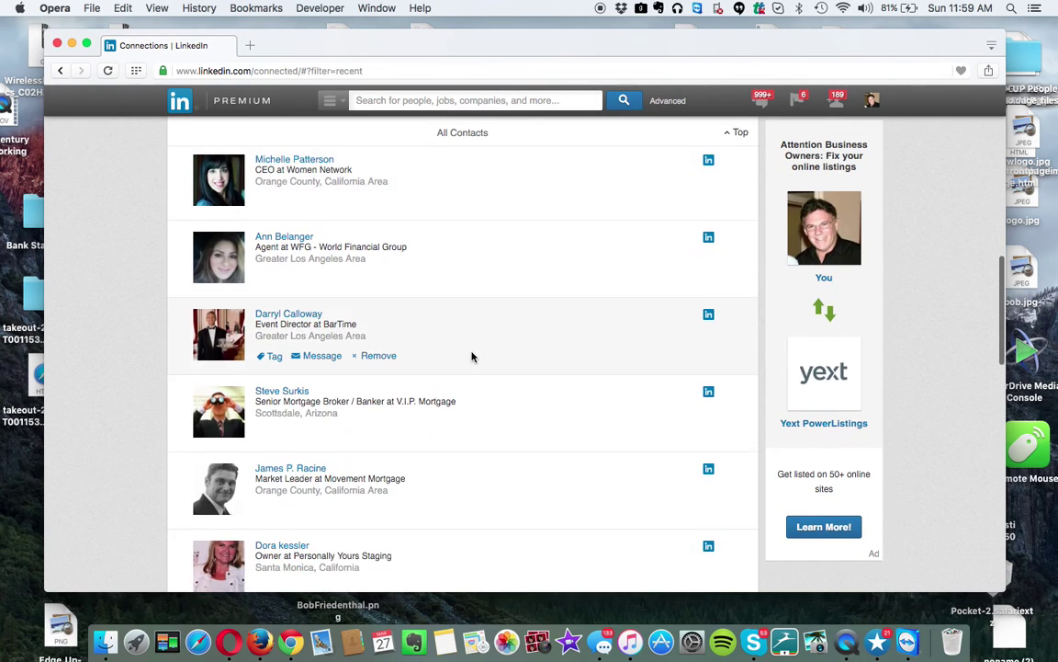
{"action": "scroll", "coordinate": [471, 357], "scroll_direction": "down", "scroll_amount": 2}
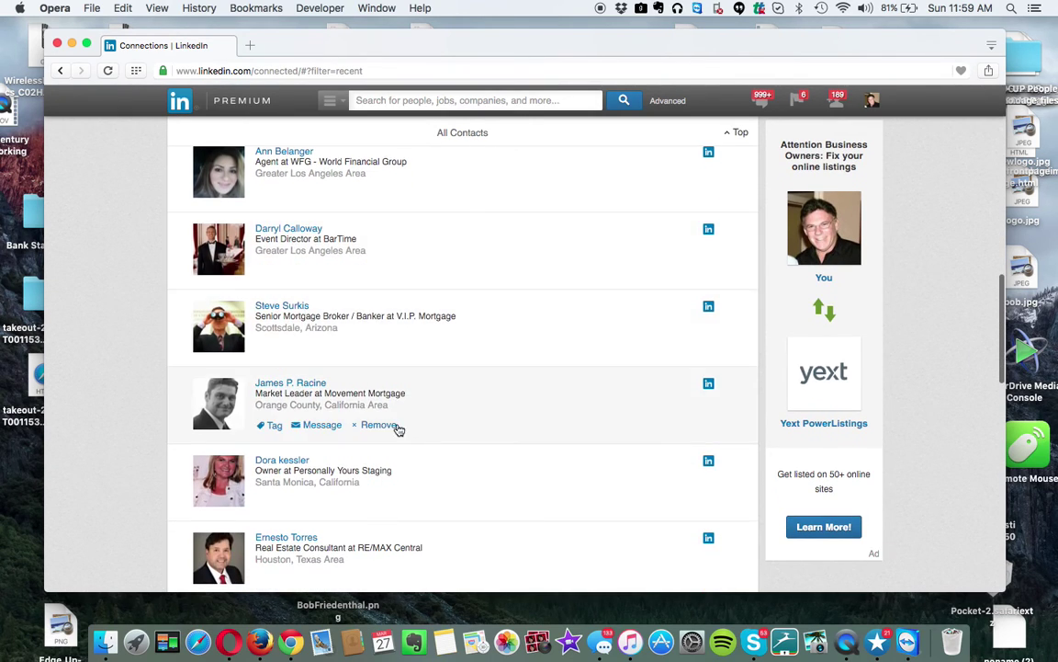
{"action": "left_click", "coordinate": [281, 462]}
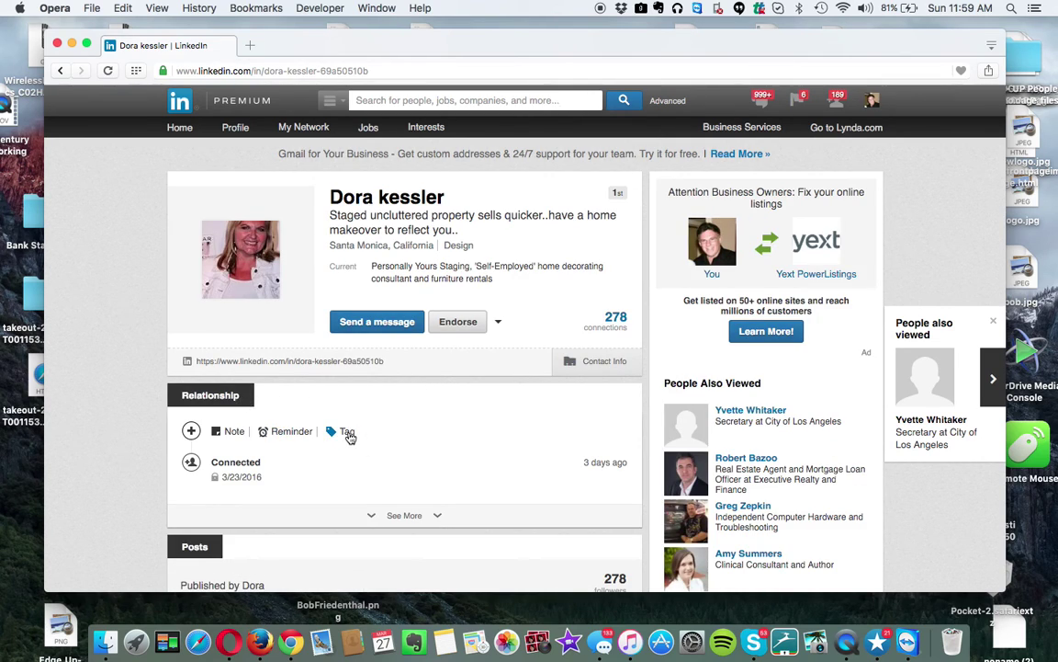
Find the Client tag among the tag choices and apply it to the connection.
{"action": "left_click", "coordinate": [347, 433]}
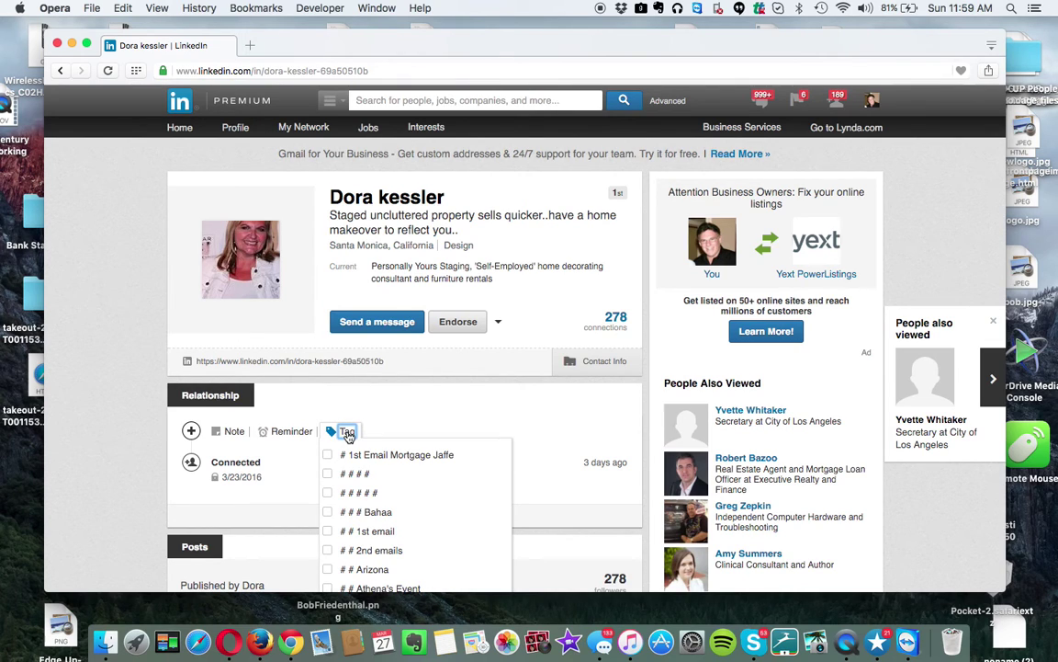
{"action": "key", "text": "super+f"}
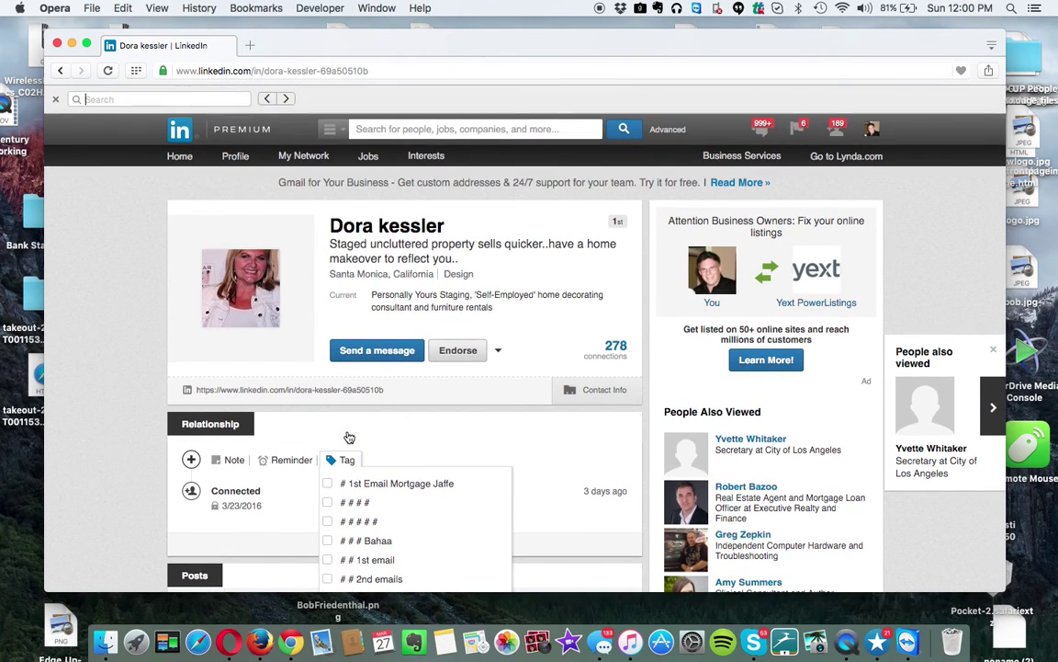
{"action": "type", "text": "clien"}
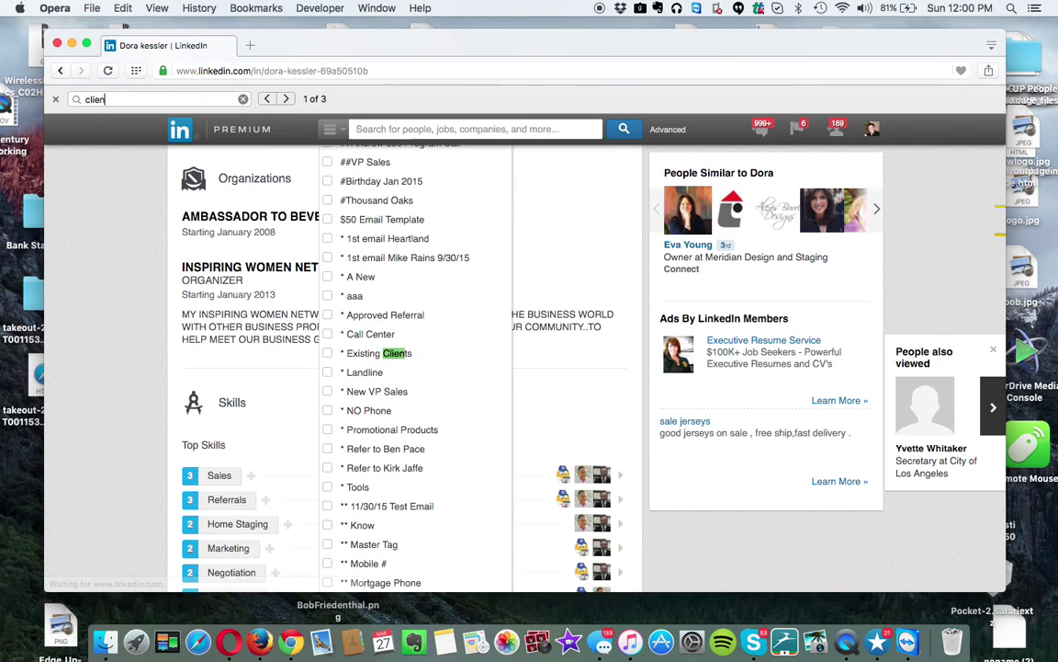
{"action": "key", "text": "Return"}
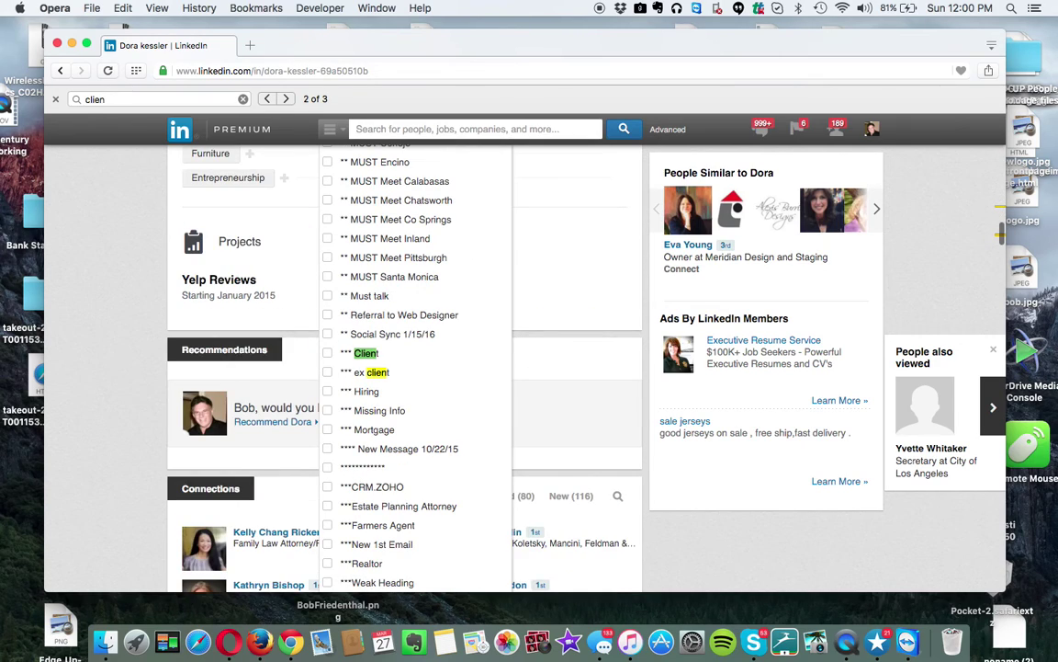
{"action": "left_click", "coordinate": [368, 354]}
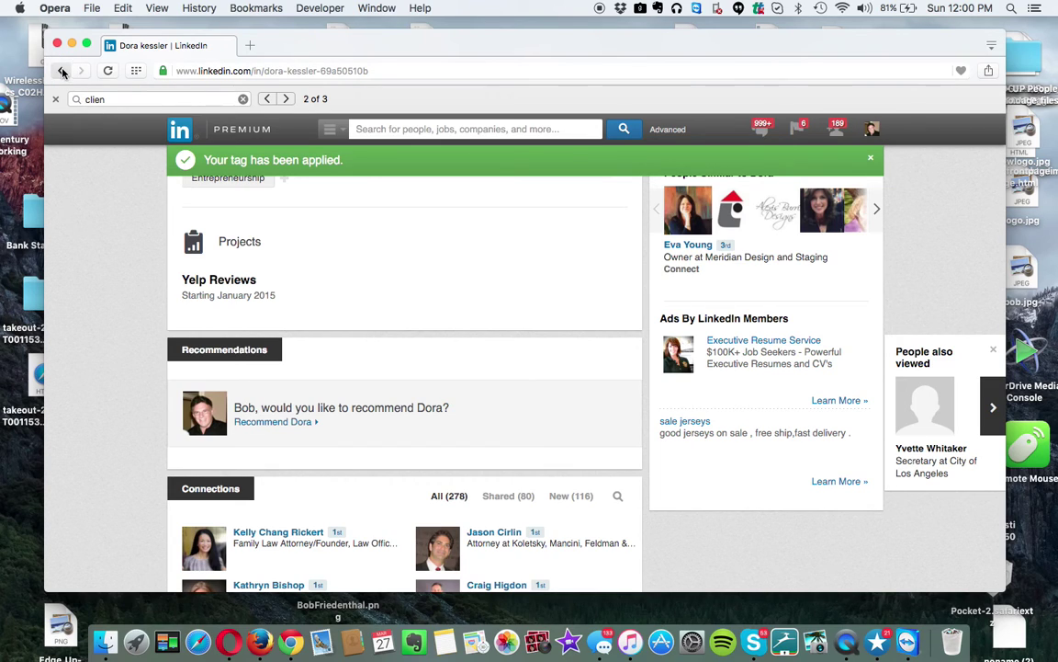
Return to Connections and show the tag options on the newly tagged connection's entry.
{"action": "left_click", "coordinate": [61, 71]}
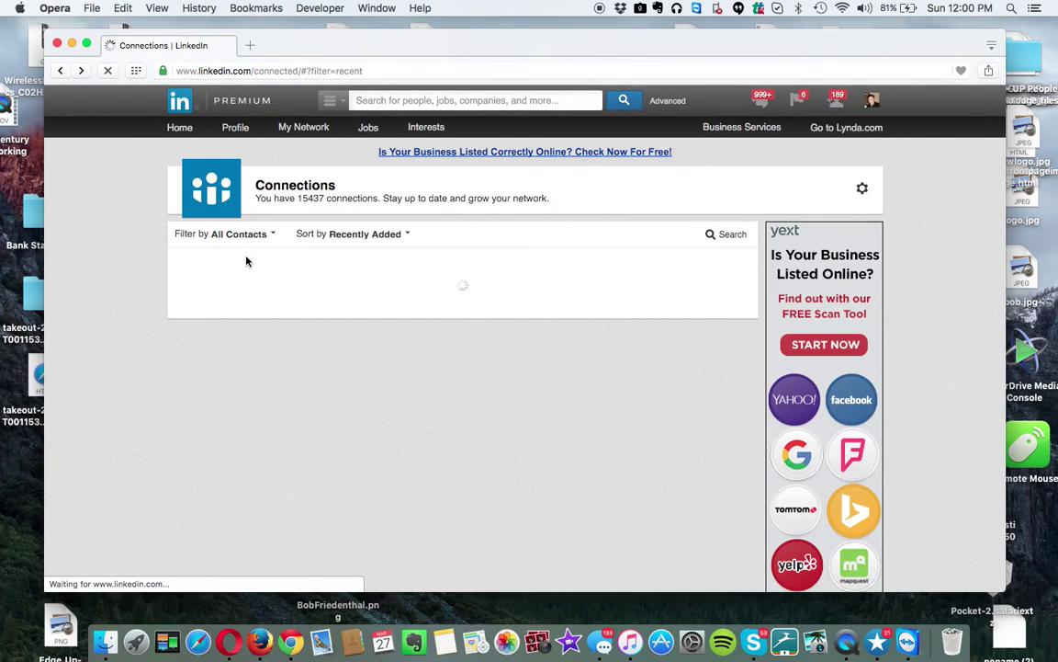
{"action": "scroll", "coordinate": [275, 294], "scroll_direction": "down", "scroll_amount": 3}
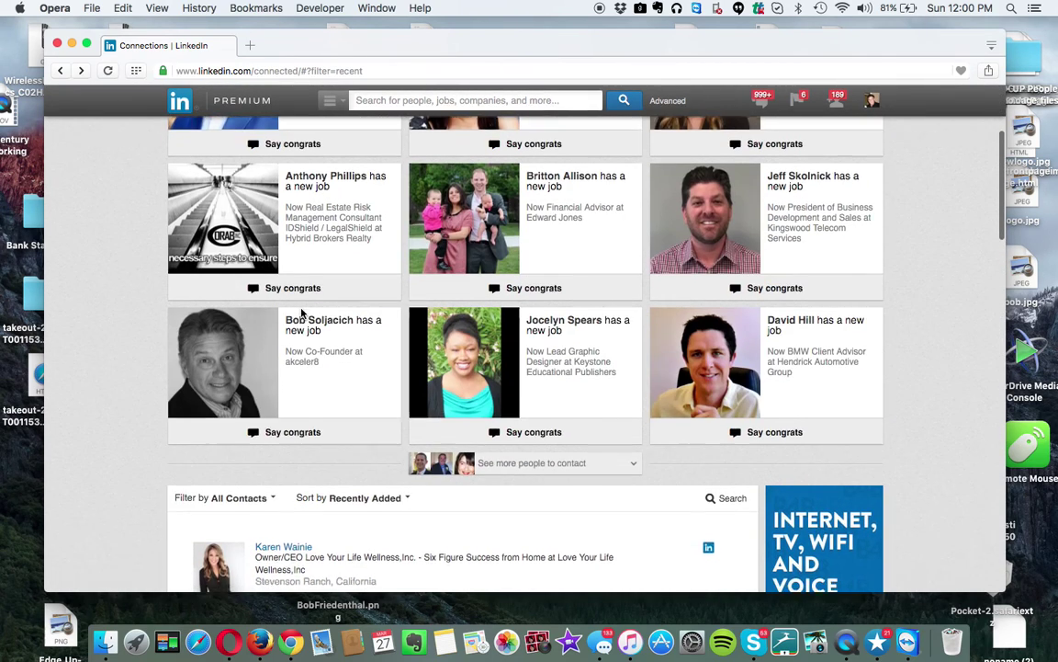
{"action": "scroll", "coordinate": [321, 414], "scroll_direction": "down", "scroll_amount": 10}
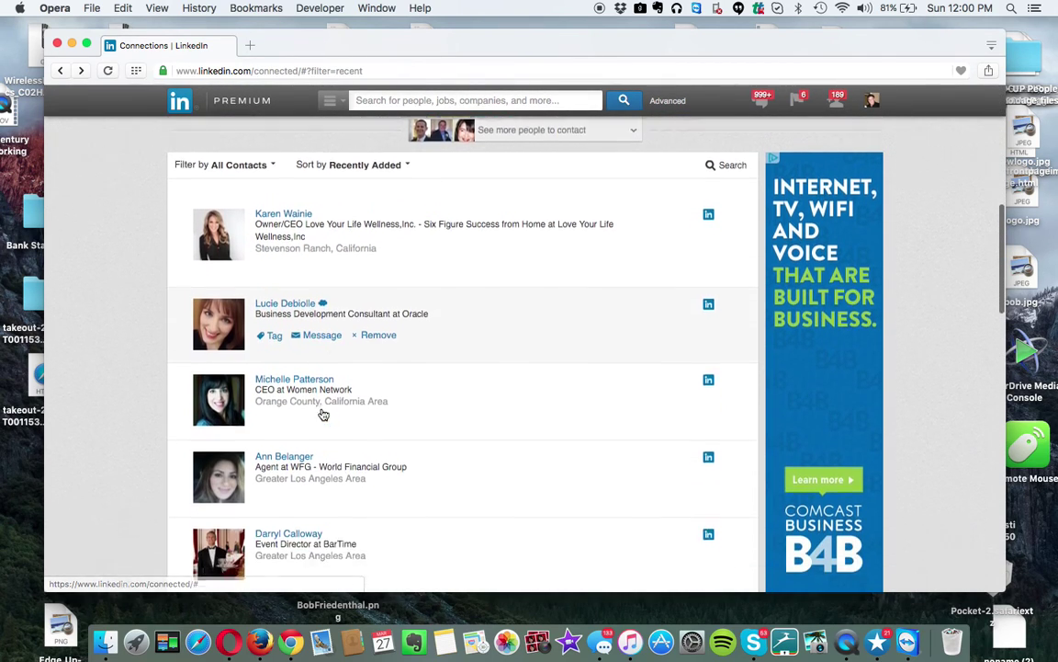
{"action": "scroll", "coordinate": [322, 414], "scroll_direction": "down", "scroll_amount": 3}
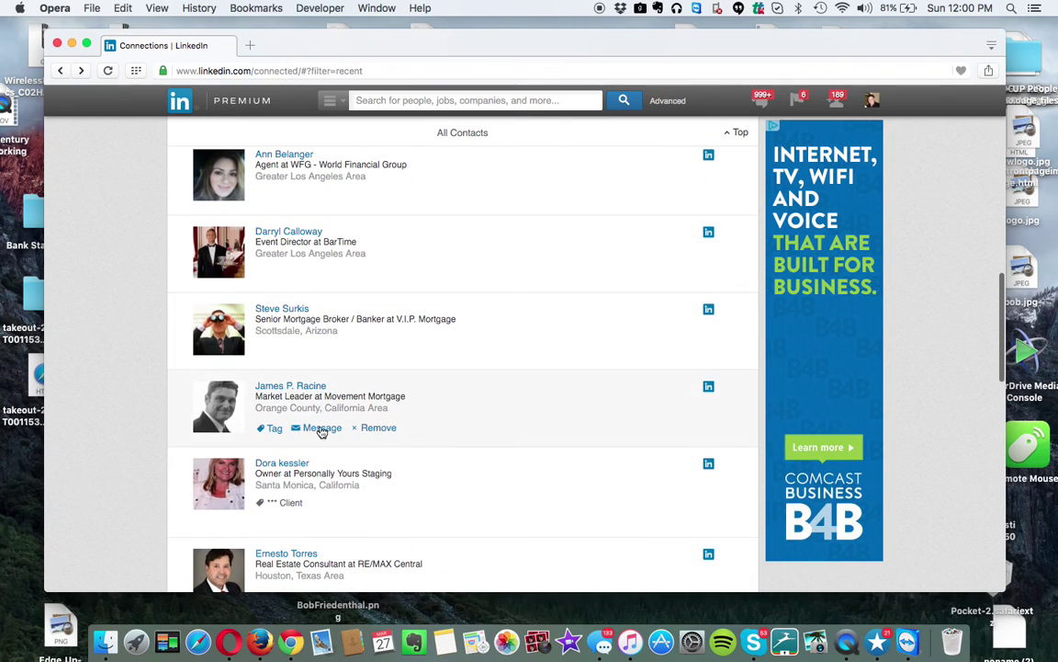
{"action": "left_click", "coordinate": [275, 518]}
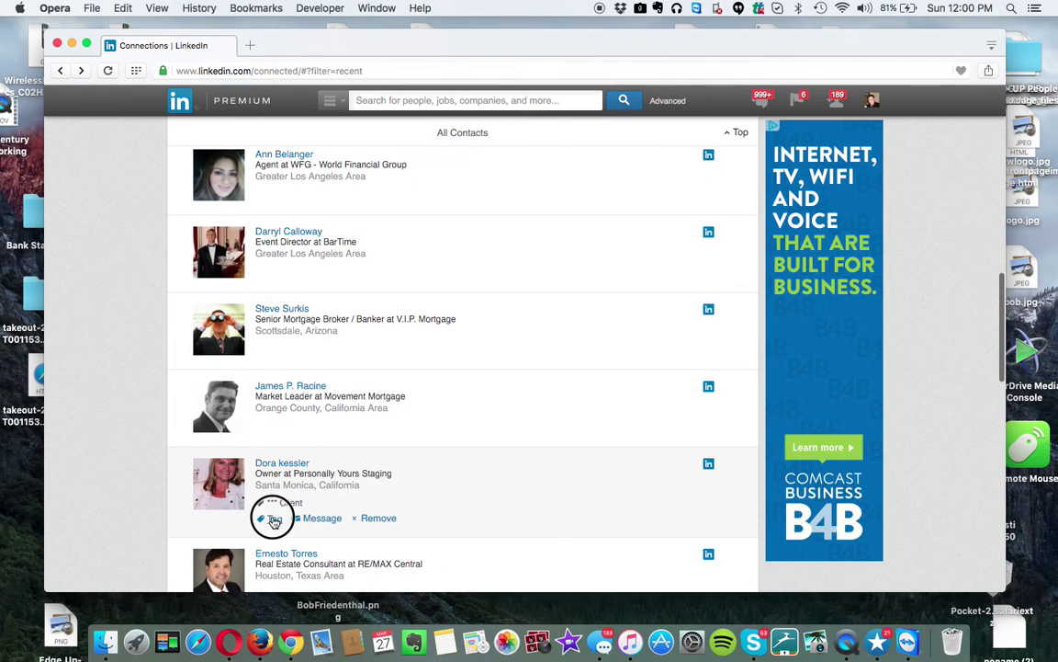
{"action": "scroll", "coordinate": [319, 532], "scroll_direction": "down", "scroll_amount": 3}
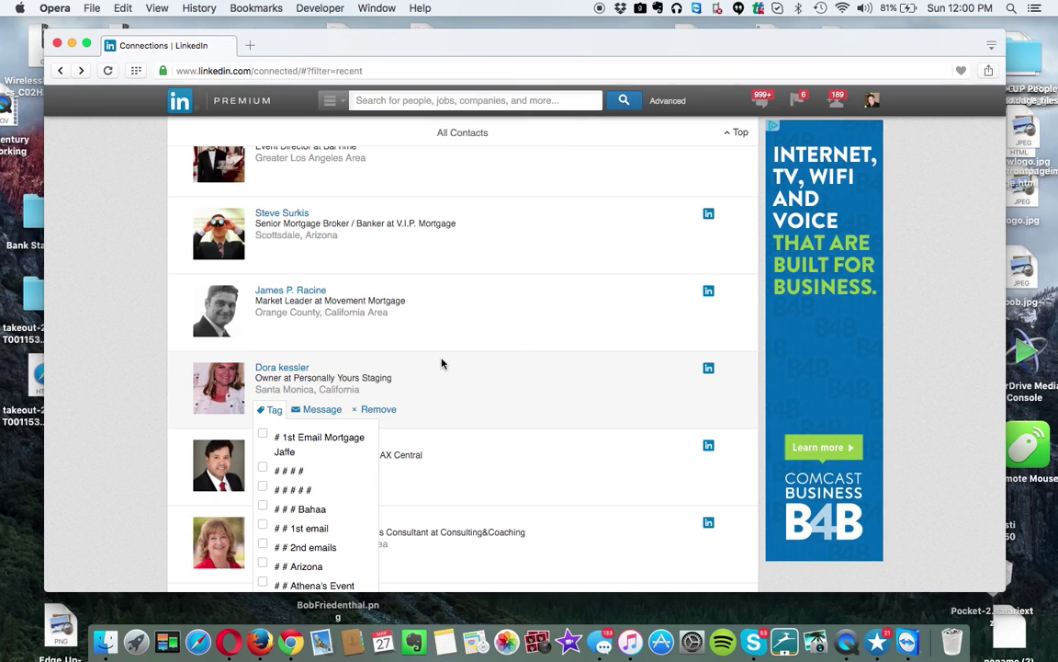
Open the messages inbox and the conversation whose latest reply is dated Mar 25.
{"action": "left_click", "coordinate": [758, 101]}
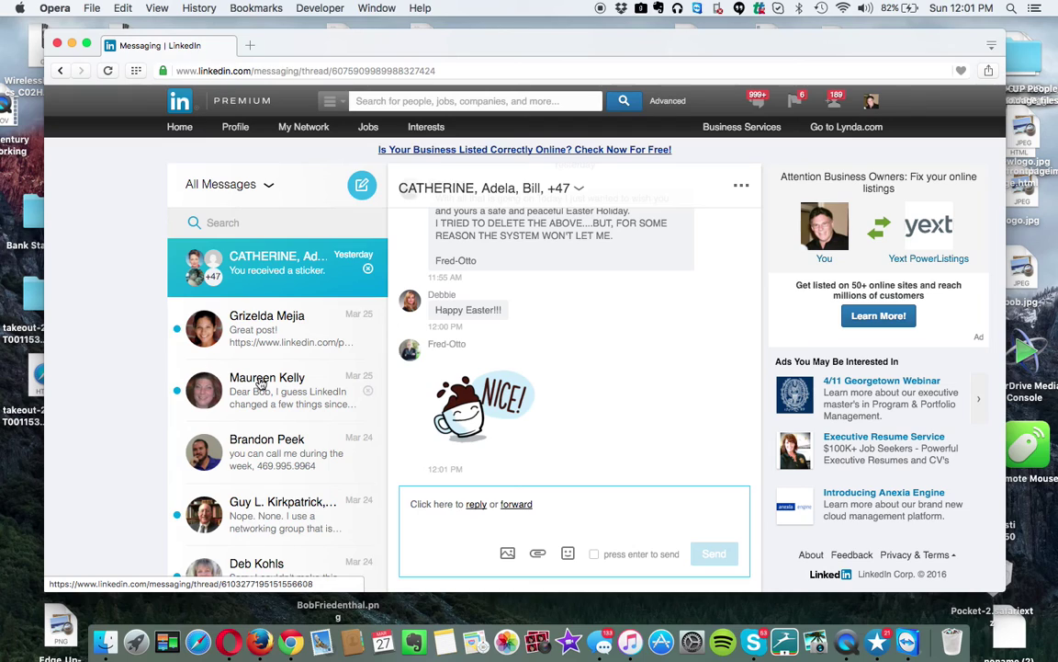
{"action": "left_click", "coordinate": [261, 384]}
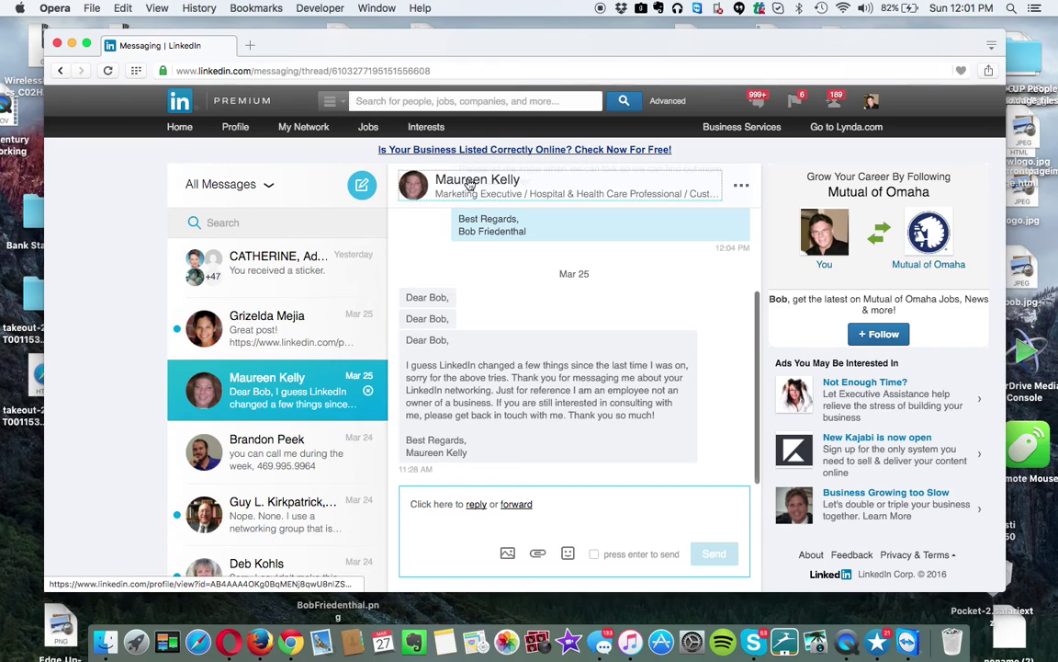
Open the contact's profile and scroll through its tag choices.
{"action": "left_click", "coordinate": [470, 182]}
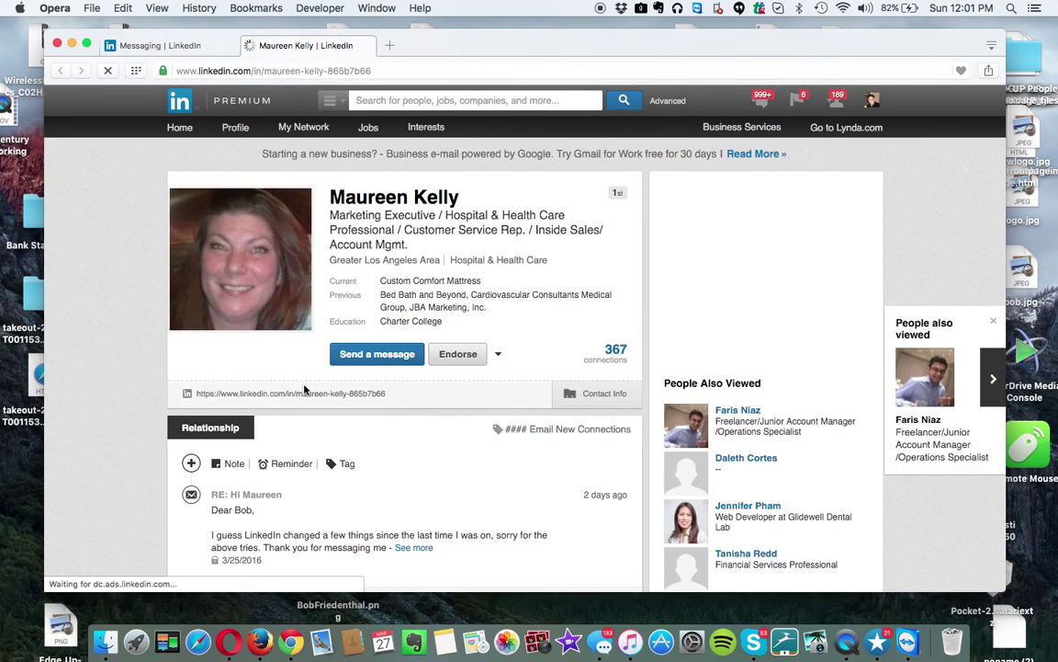
{"action": "left_click", "coordinate": [347, 464]}
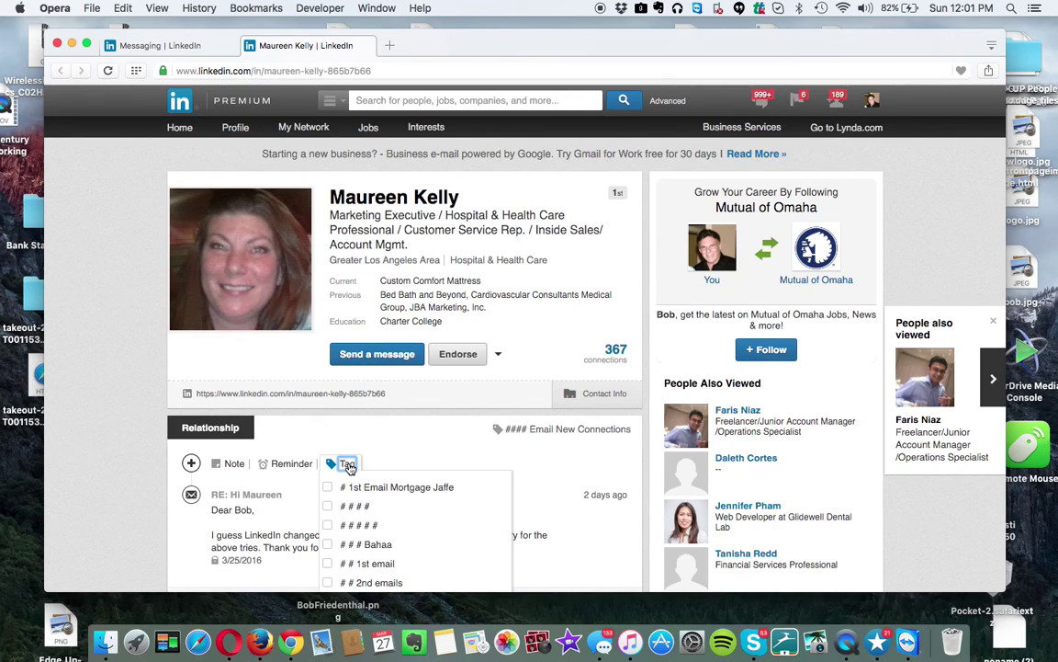
{"action": "scroll", "coordinate": [354, 478], "scroll_direction": "down", "scroll_amount": 15}
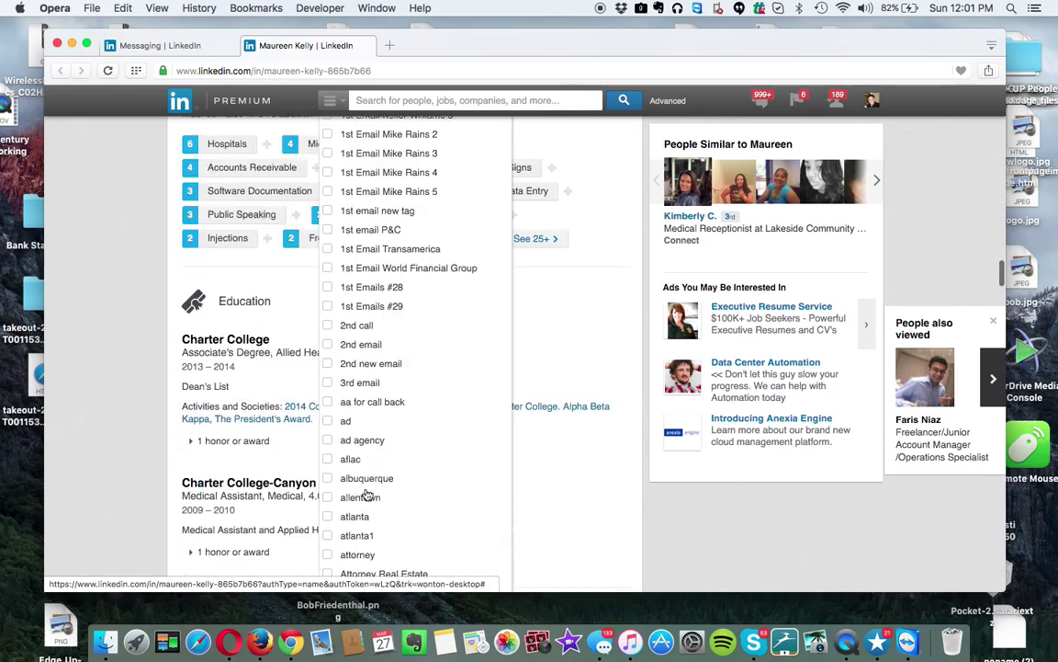
{"action": "scroll", "coordinate": [366, 497], "scroll_direction": "down", "scroll_amount": 20}
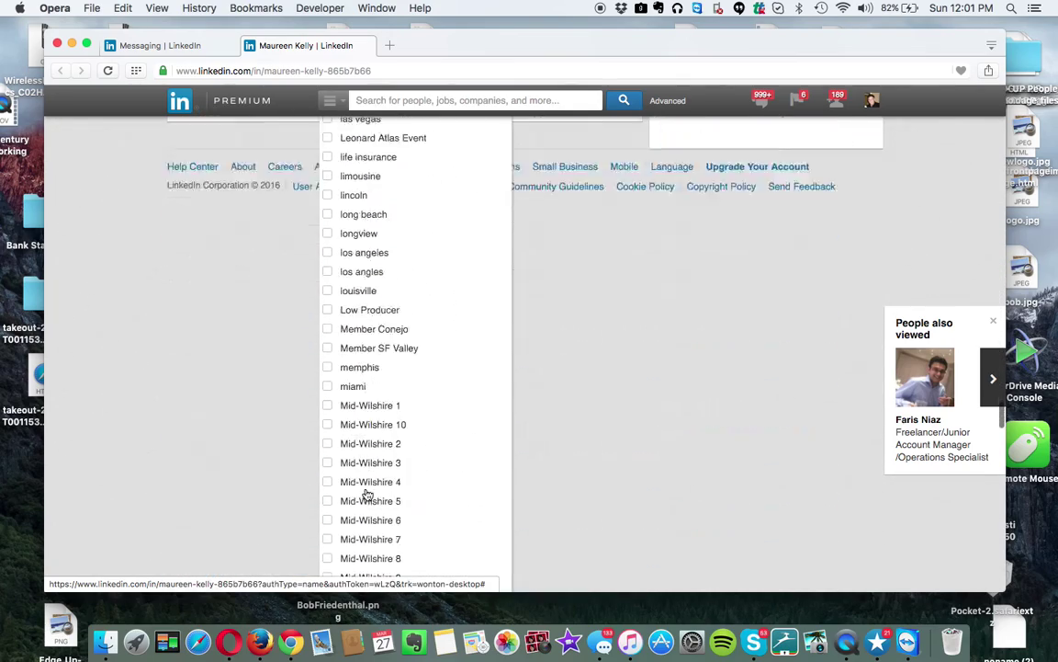
{"action": "scroll", "coordinate": [366, 496], "scroll_direction": "down", "scroll_amount": 20}
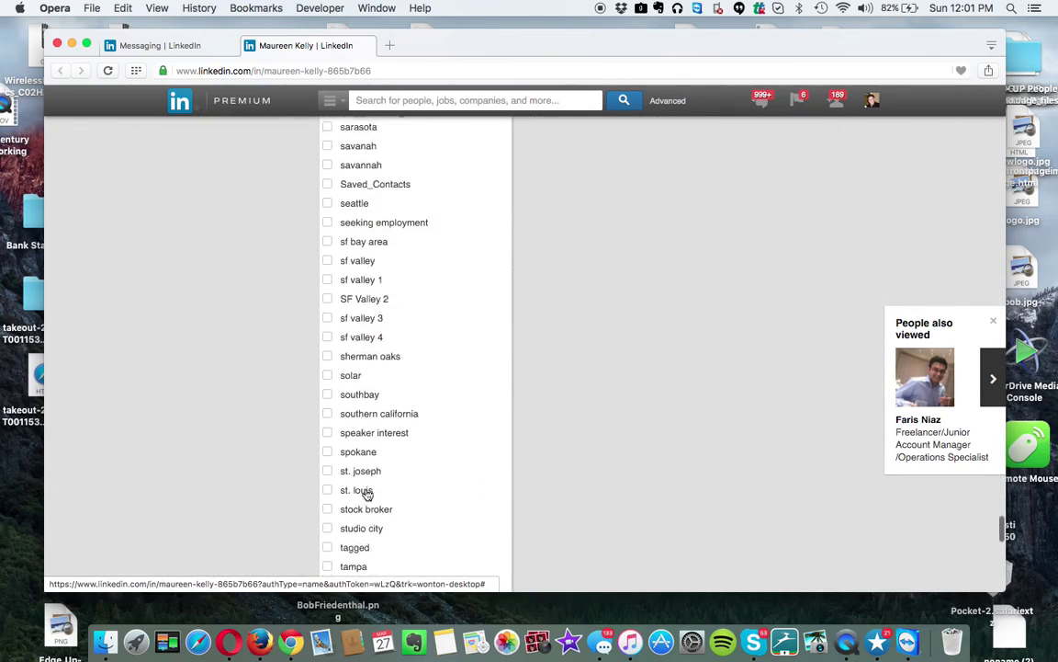
{"action": "scroll", "coordinate": [367, 492], "scroll_direction": "down", "scroll_amount": 20}
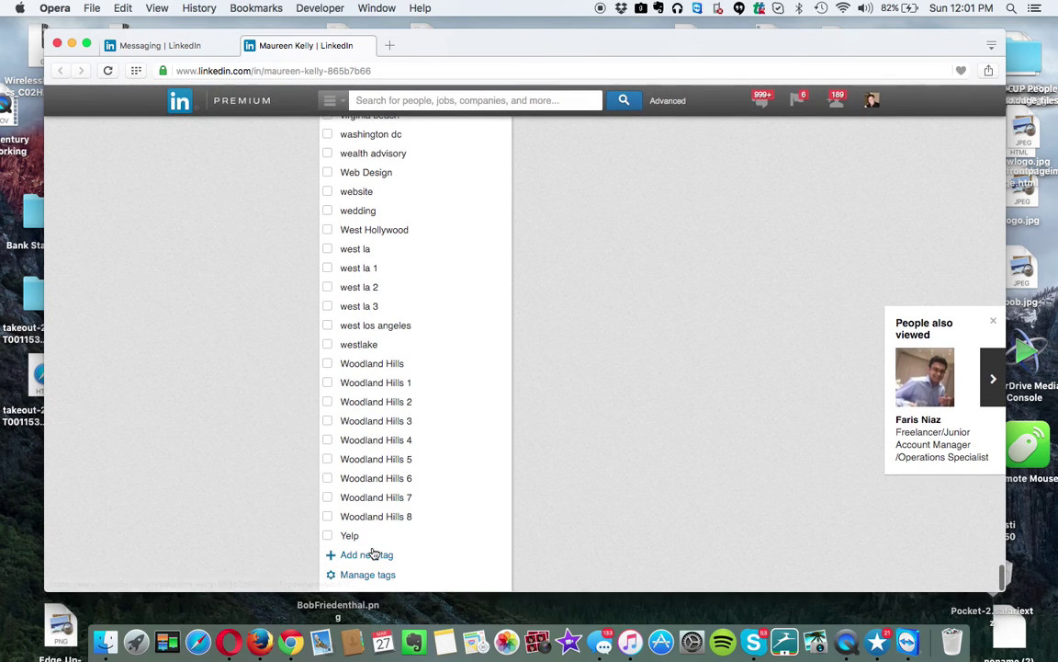
Create and save a new tag named 'Responded to Email' on the contact.
{"action": "left_click", "coordinate": [372, 553]}
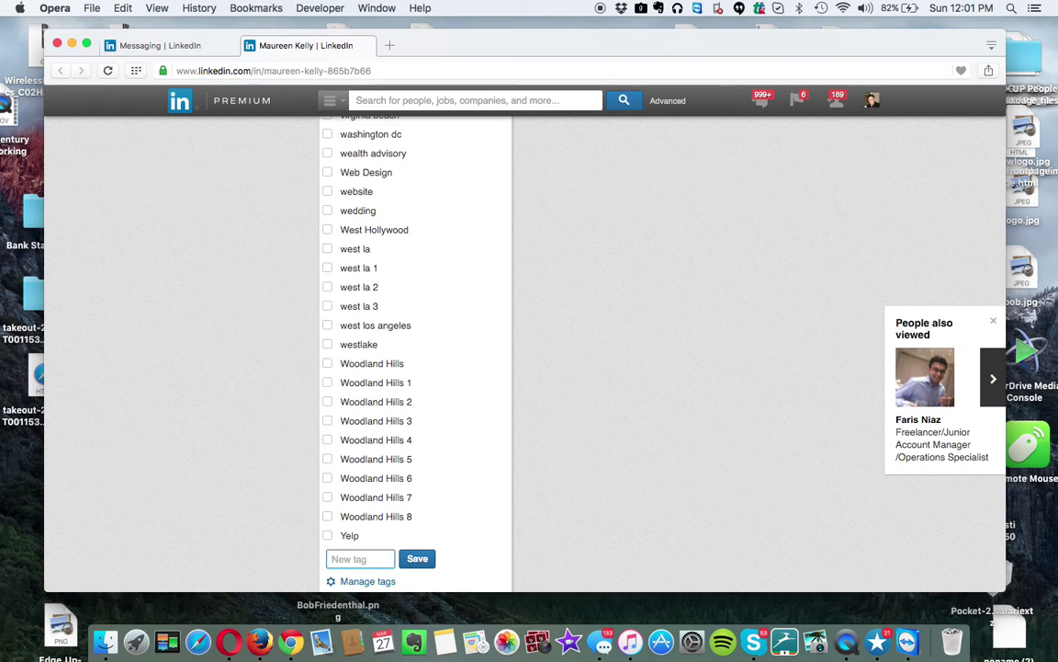
{"action": "type", "text": "Respond"}
{"action": "type", "text": "ed to EM"}
{"action": "key", "text": "BackSpace"}
{"action": "type", "text": "mail"}
{"action": "left_click", "coordinate": [419, 563]}
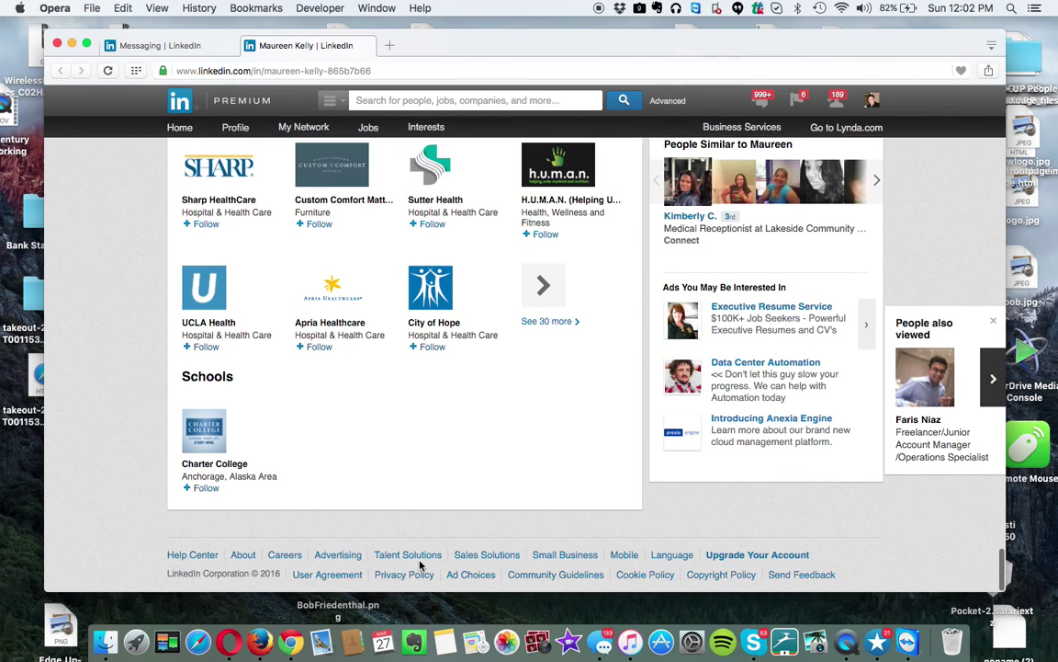
Expand the Relationship section's tags to confirm 'Responded to Email' is listed.
{"action": "scroll", "coordinate": [418, 558], "scroll_direction": "up", "scroll_amount": 20}
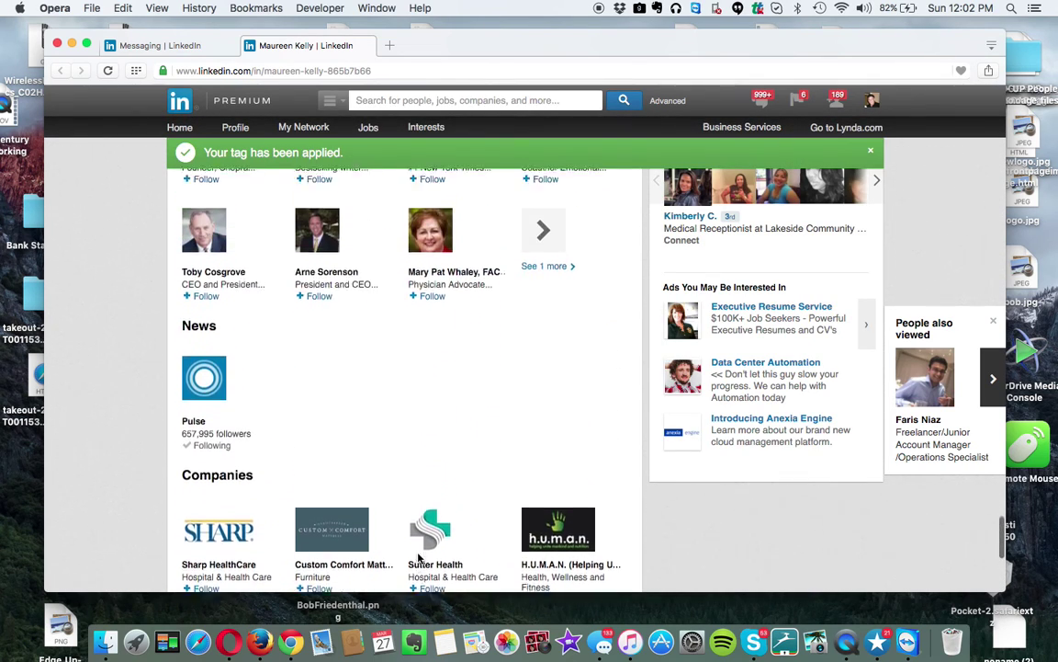
{"action": "scroll", "coordinate": [418, 558], "scroll_direction": "up", "scroll_amount": 20}
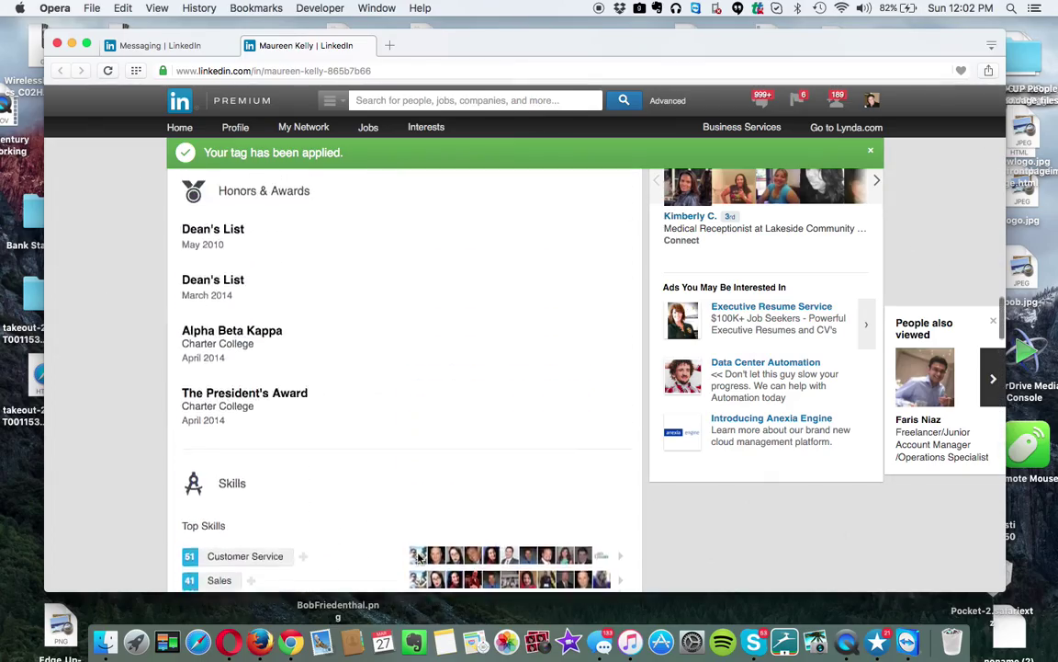
{"action": "scroll", "coordinate": [418, 553], "scroll_direction": "up", "scroll_amount": 5}
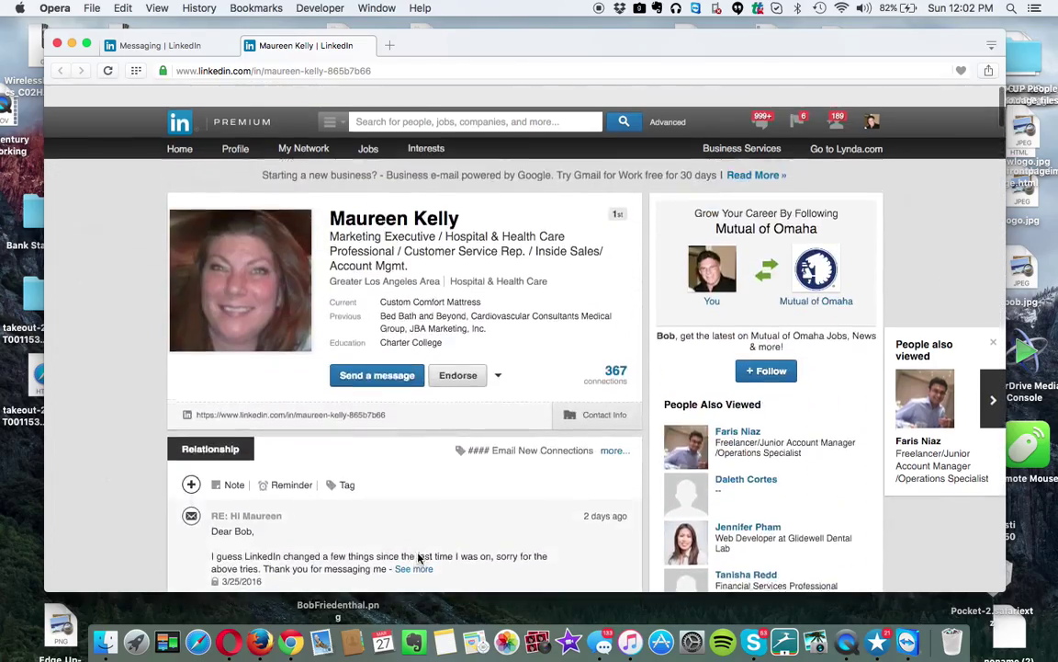
{"action": "scroll", "coordinate": [415, 498], "scroll_direction": "down", "scroll_amount": 1}
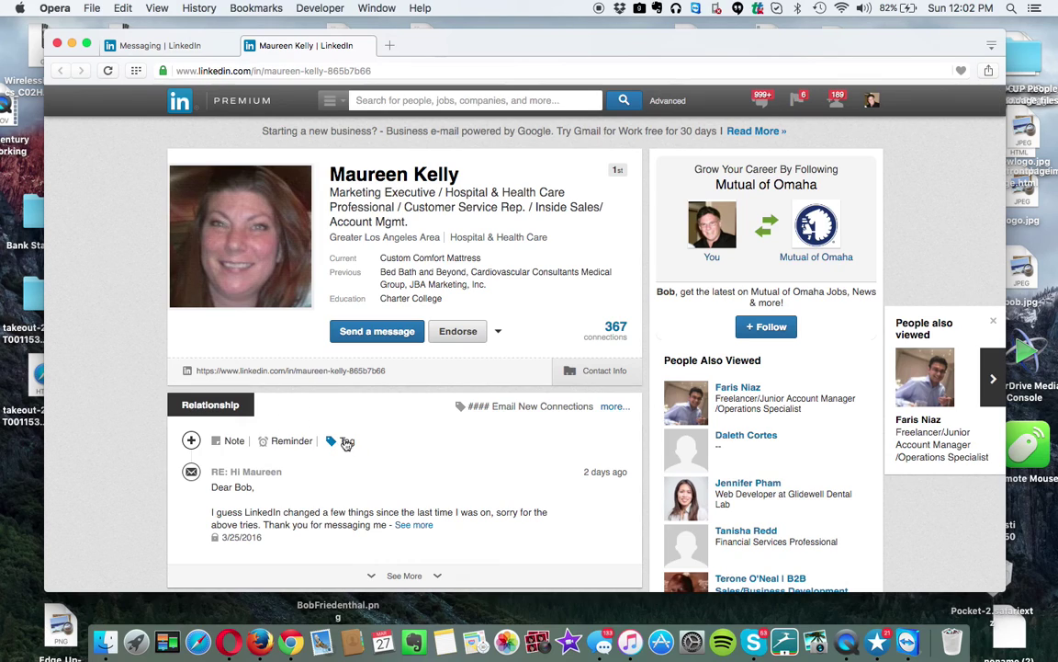
{"action": "left_click", "coordinate": [612, 407]}
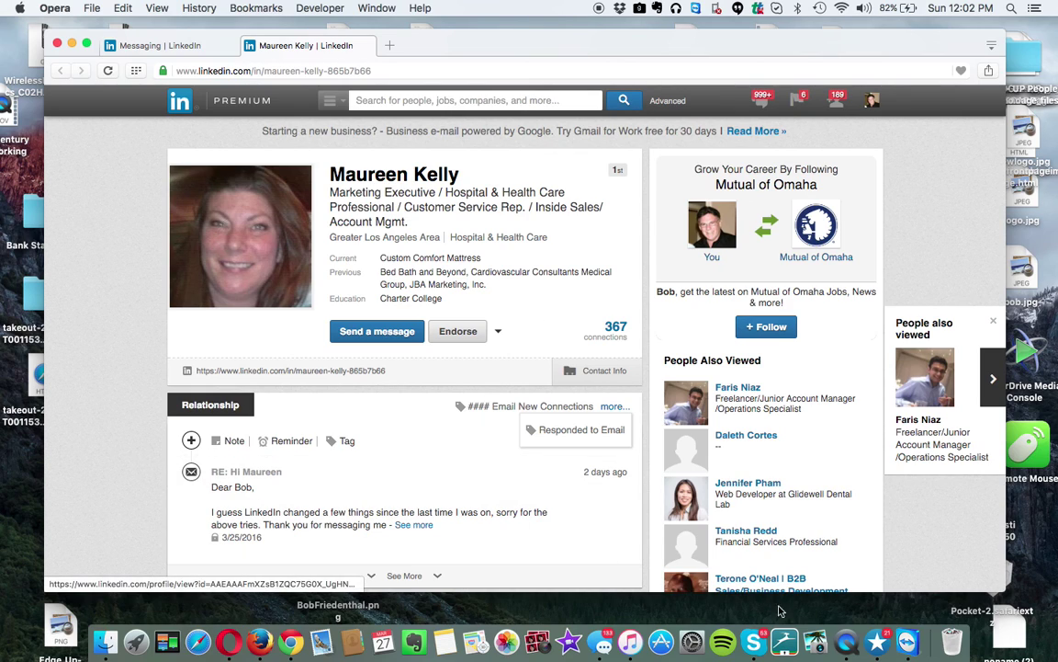
{"action": "left_click", "coordinate": [848, 646]}
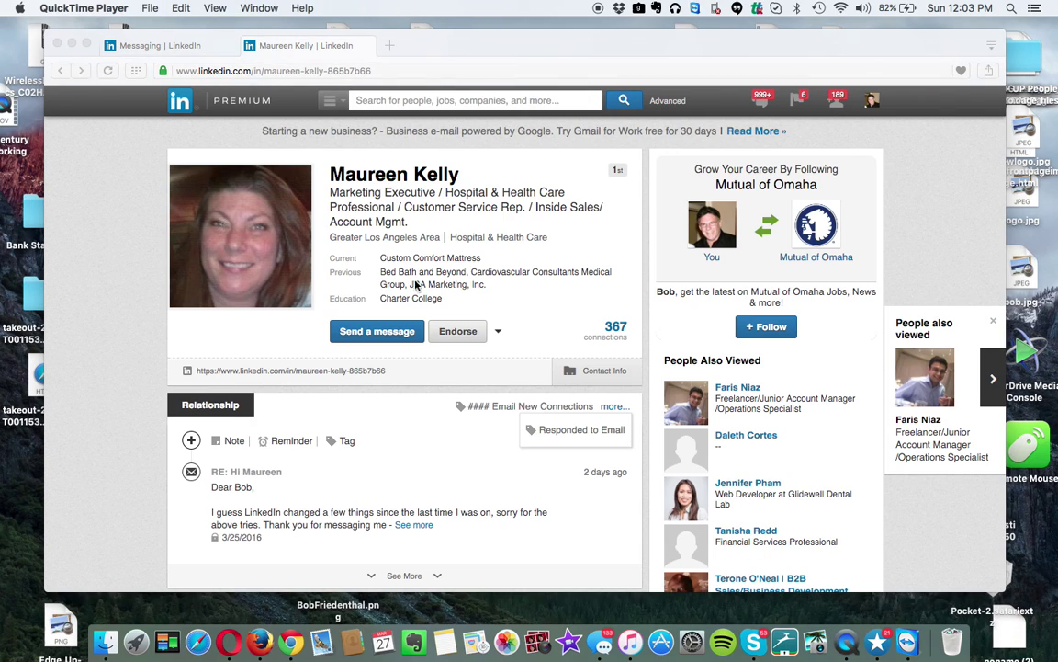